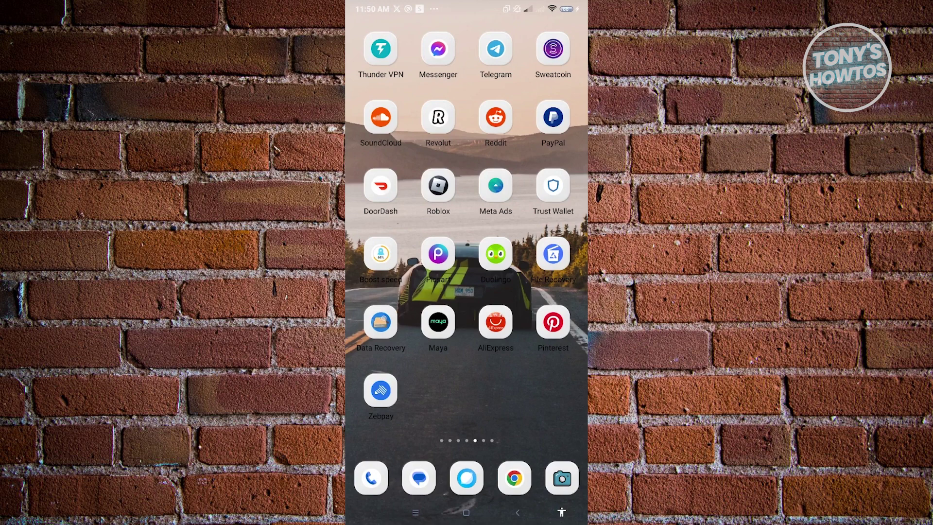
# Search Google Play for 'messenger' and launch the installed Messenger app
pyautogui.moveTo(394, 292); pyautogui.dragTo(554, 292)
pyautogui.moveTo(394, 292); pyautogui.dragTo(555, 292)
pyautogui.click(549, 392)
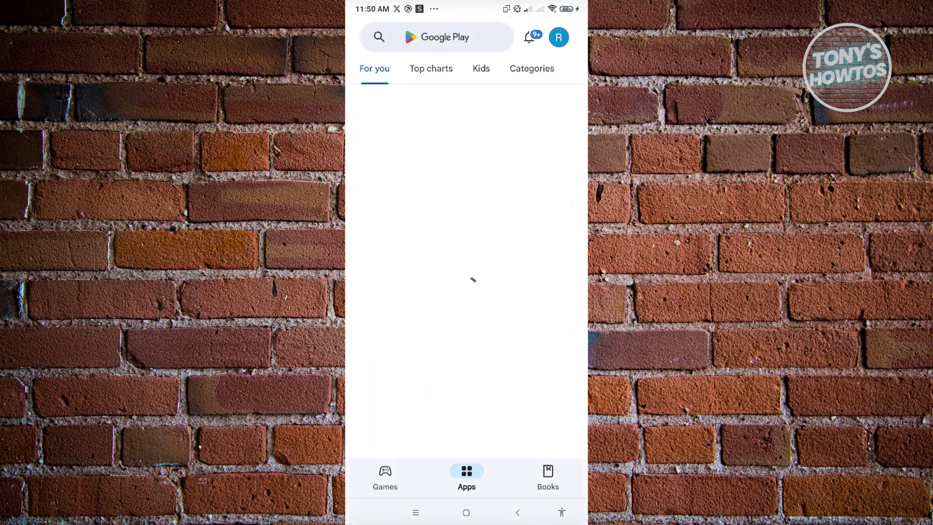
pyautogui.click(437, 37)
pyautogui.write('m')
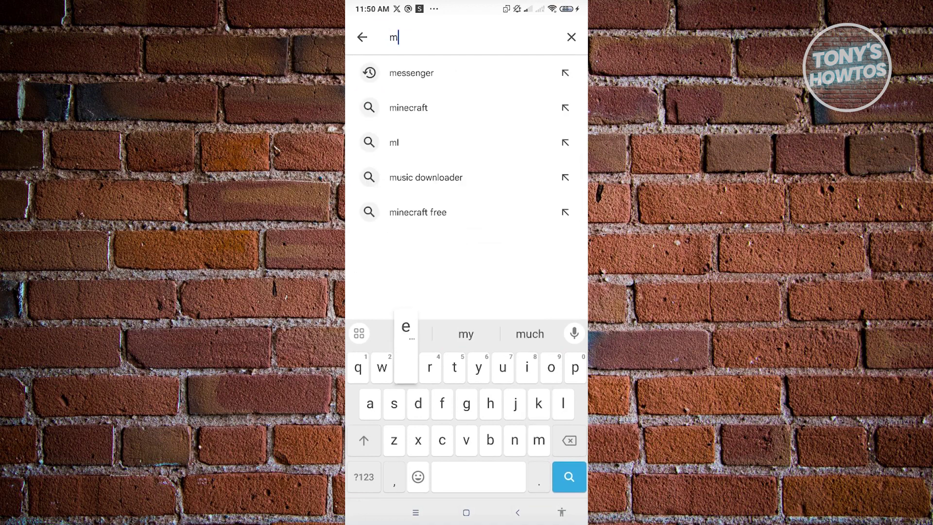
pyautogui.write('esssenge')
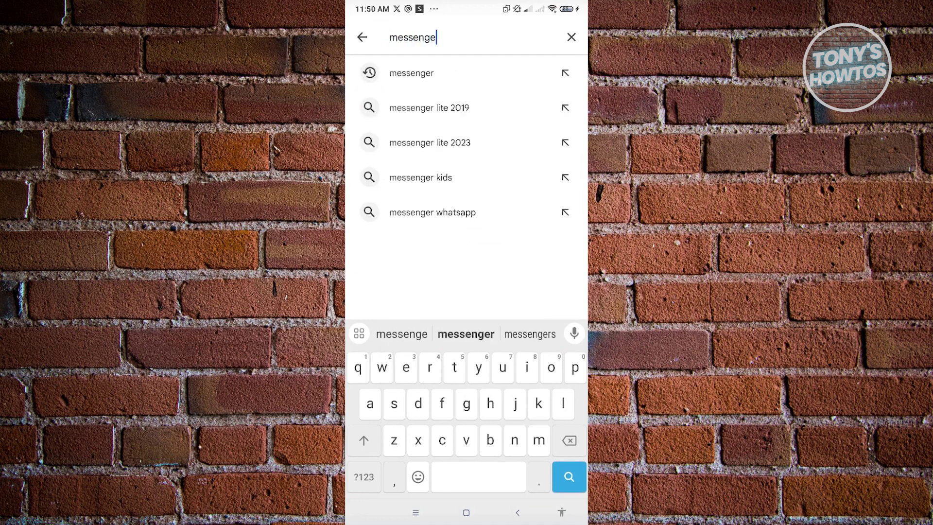
pyautogui.write('r')
pyautogui.press('Return')
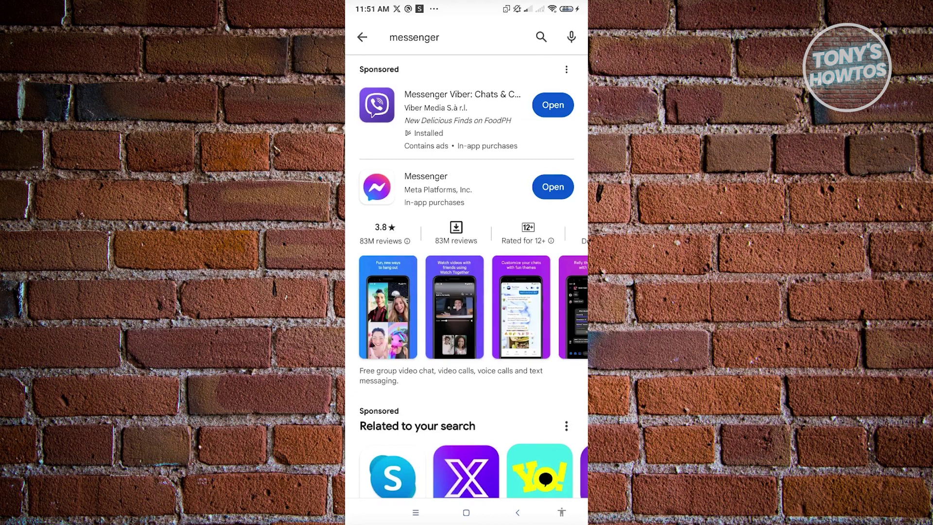
pyautogui.click(553, 187)
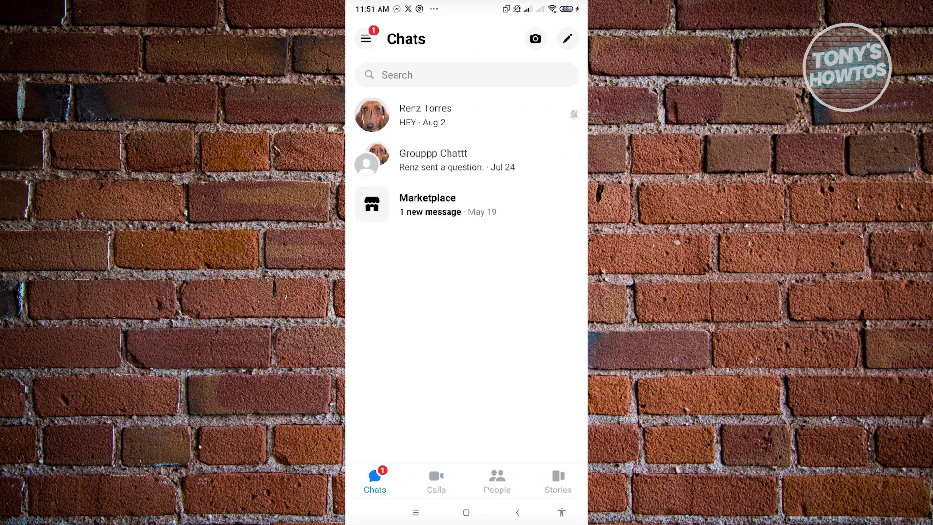
# Go from the Messenger menu to profile settings and into Active status
pyautogui.click(366, 39)
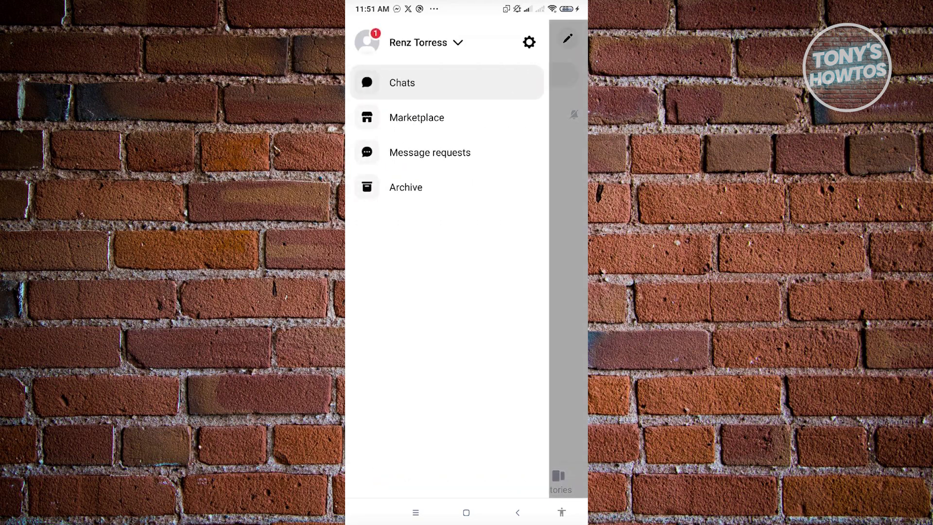
pyautogui.click(530, 41)
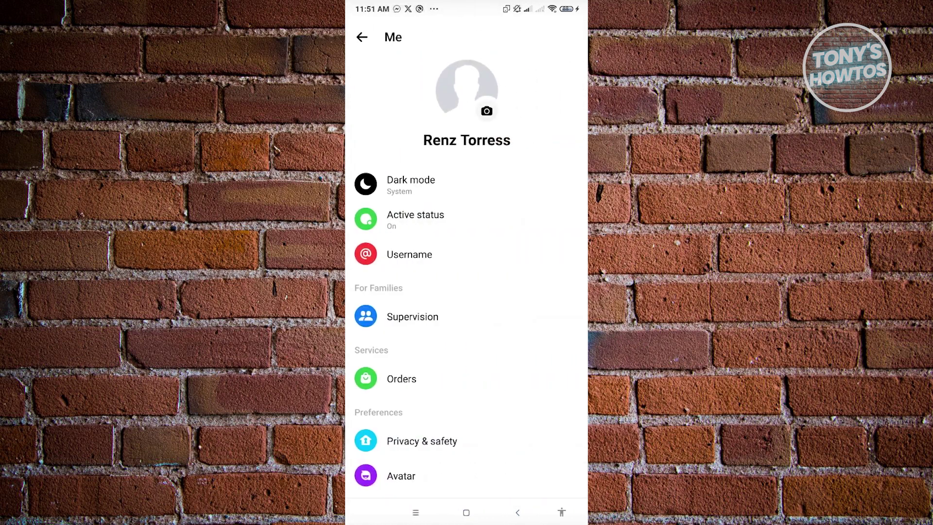
pyautogui.click(416, 219)
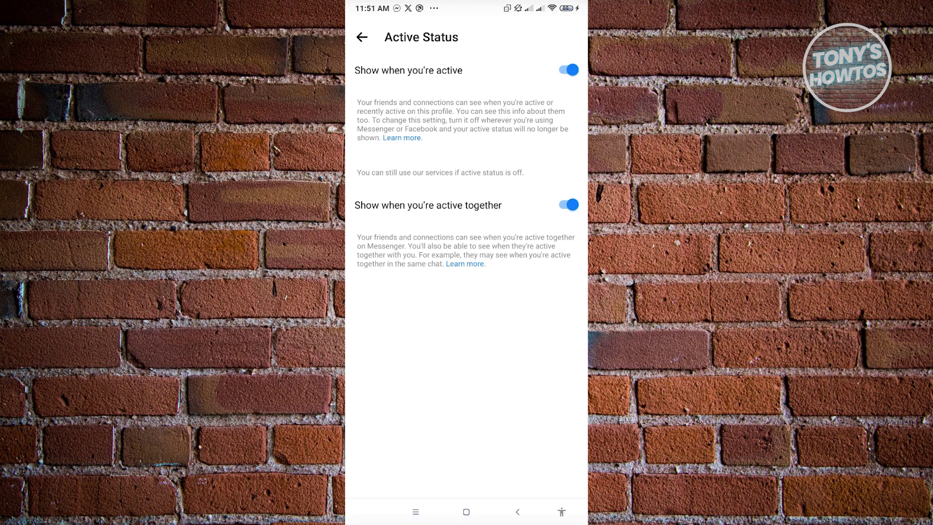
# Switch off the 'Show when you're active' toggle to bring up the Pause Active Status sheet
pyautogui.click(569, 70)
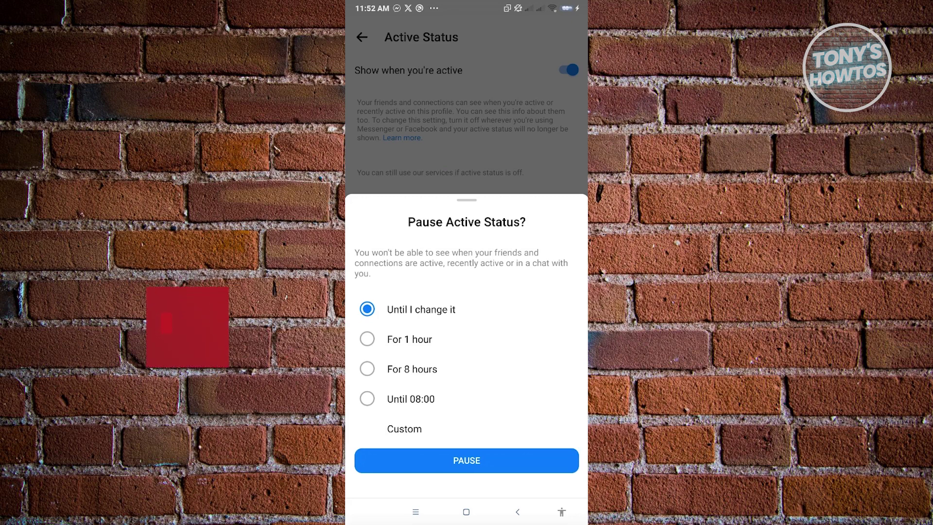
# Try the 'For 1 hour' and 'Until 08:00' options, then choose Custom to open the date picker
pyautogui.click(409, 339)
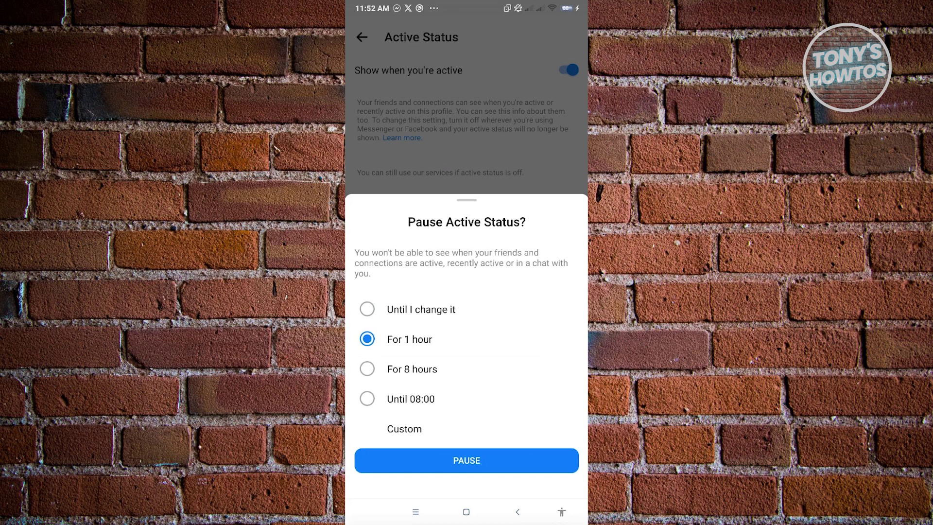
pyautogui.click(367, 399)
pyautogui.click(404, 429)
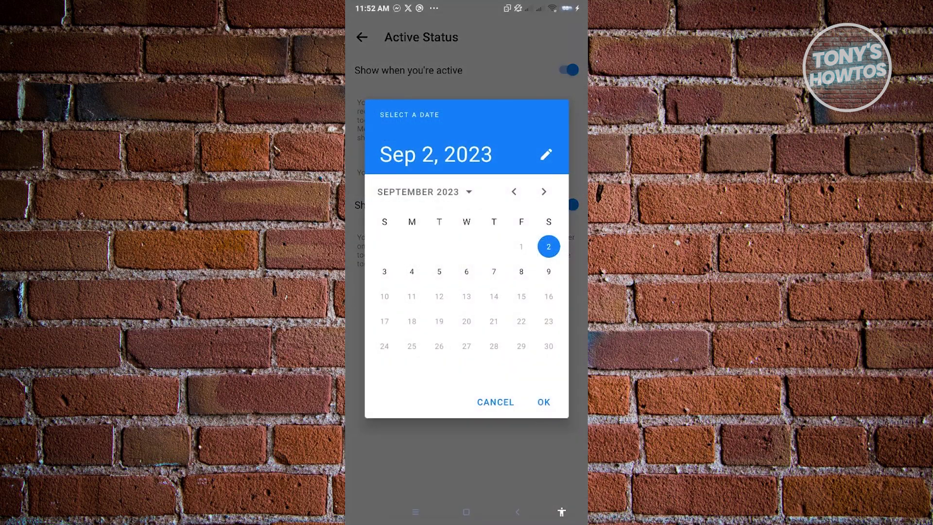
# Pick Sep 9 as the pause end date, set the end time to 4:00 PM, and save
pyautogui.click(548, 272)
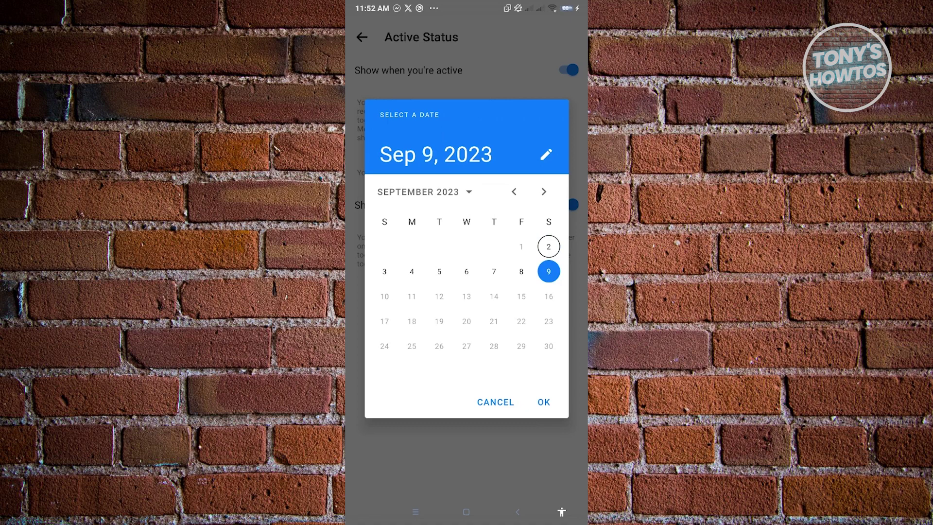
pyautogui.click(544, 401)
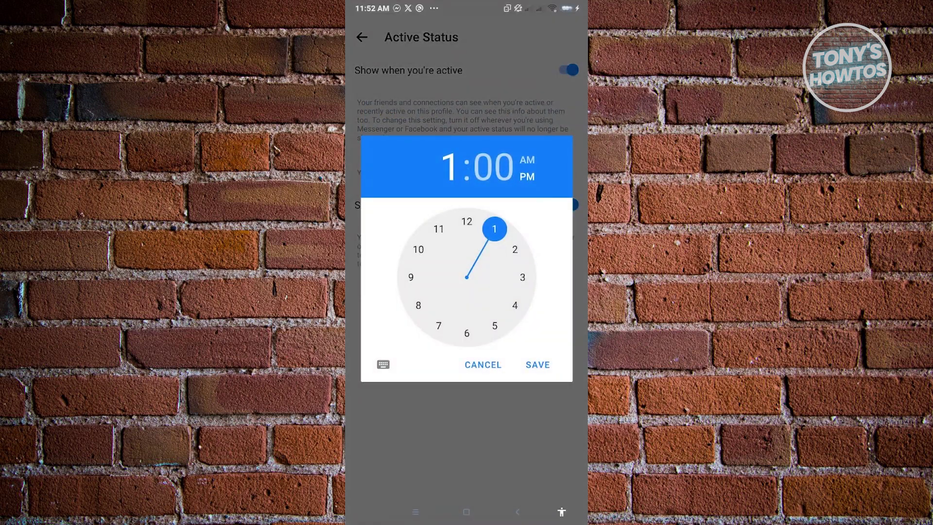
pyautogui.click(522, 277)
pyautogui.click(515, 305)
pyautogui.click(538, 365)
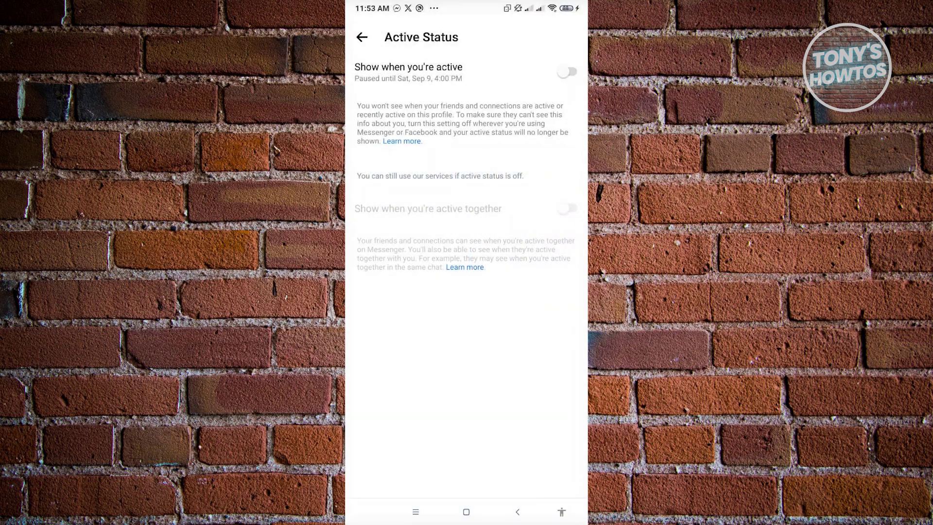
# Turn 'Show when you're active' back on, then pause it again with 'Until I change it'
pyautogui.click(566, 71)
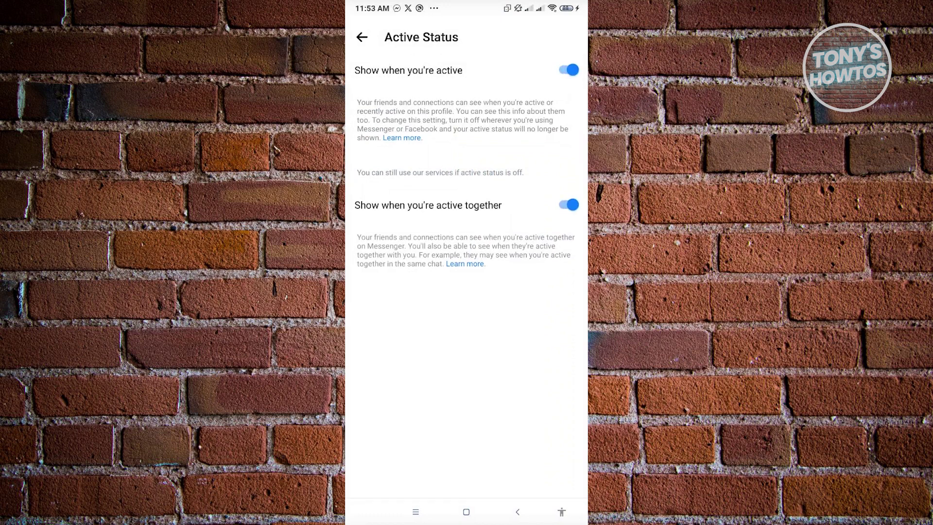
pyautogui.click(567, 71)
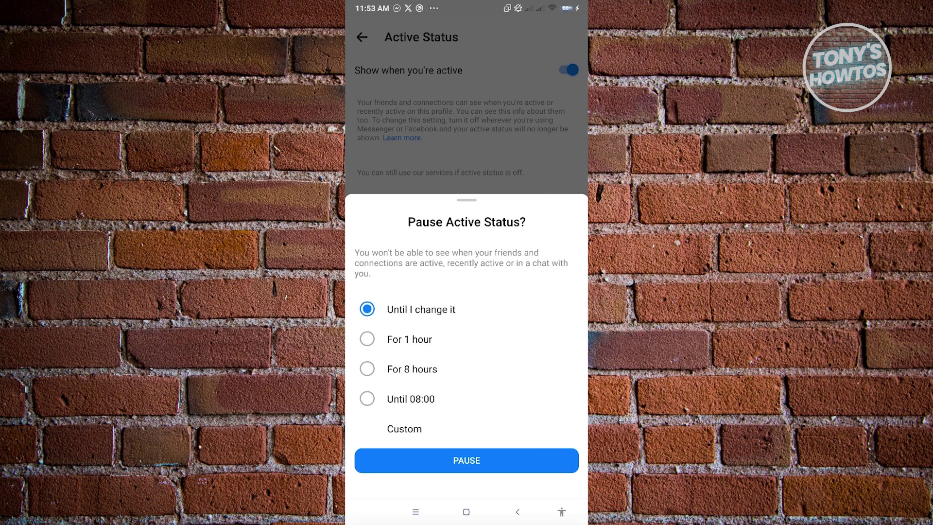
pyautogui.click(466, 460)
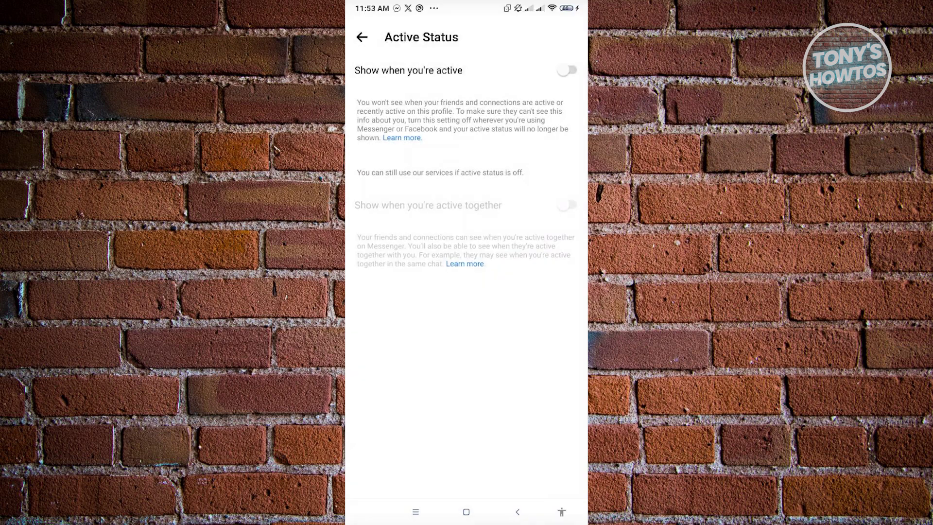